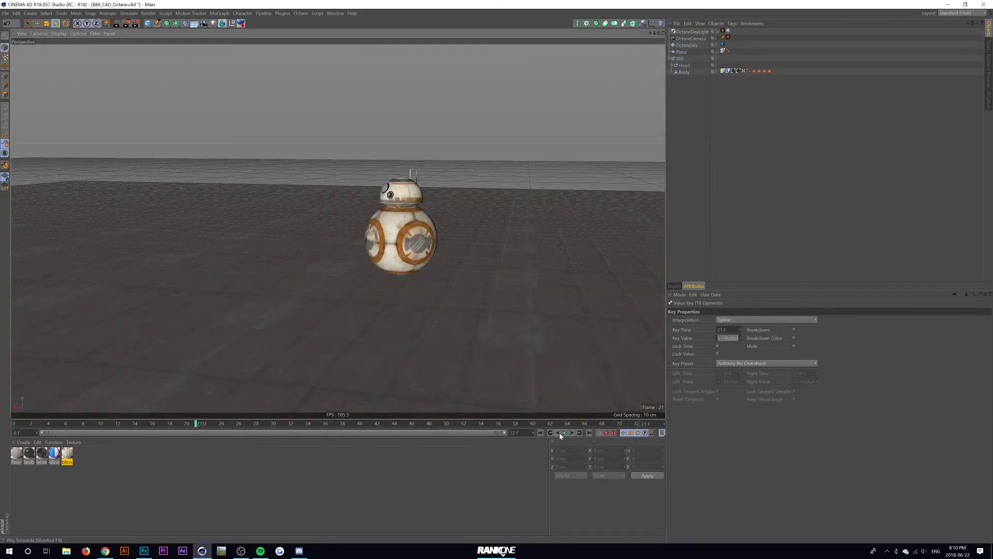
- Play the BB-8 rolling animation through the OctaneCamera view
{"action": "left_click", "coordinate": [560, 437]}
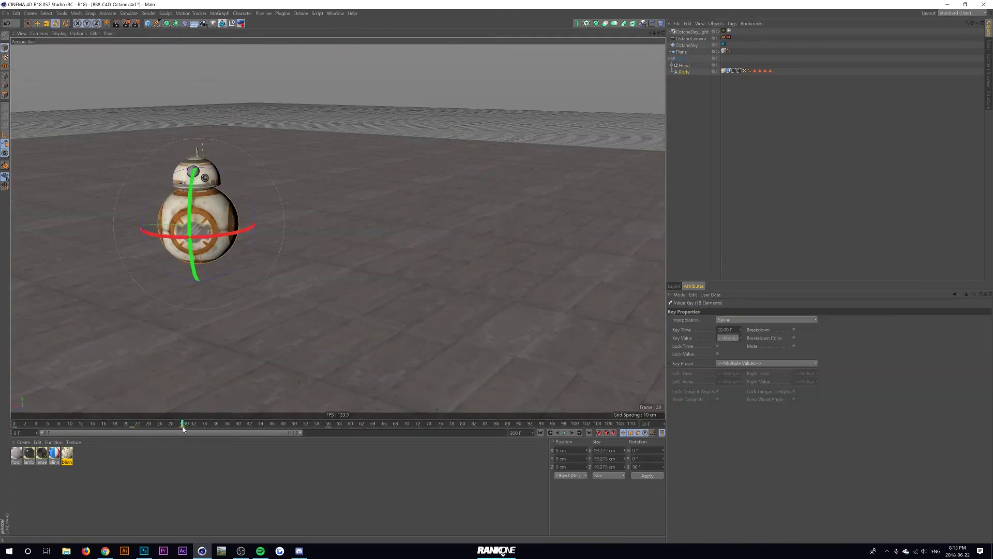
- Select the Head null in the Object Manager to review its rotation
{"action": "left_click", "coordinate": [684, 66]}
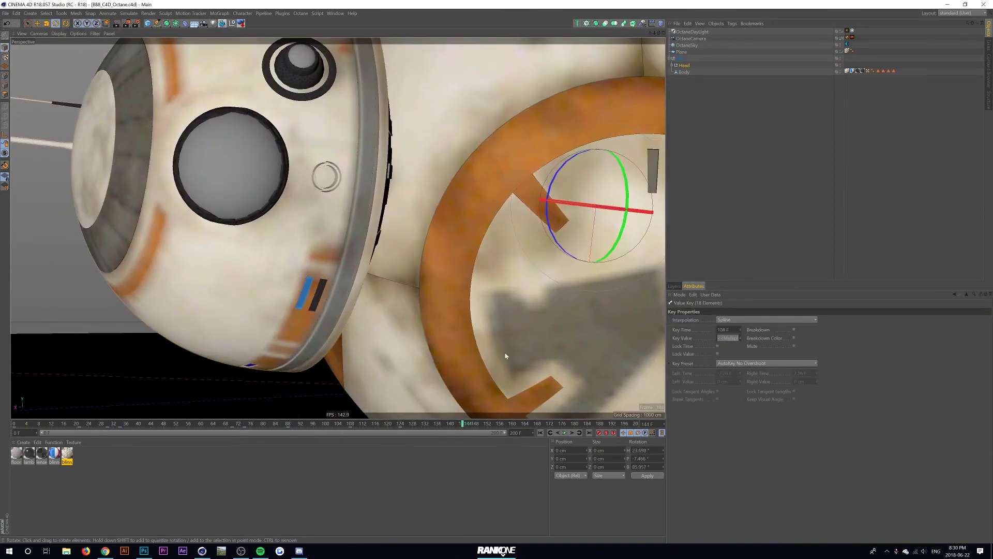
- Move the timeline ahead to frame 145 to pose BB-8's head
{"action": "left_click", "coordinate": [466, 423]}
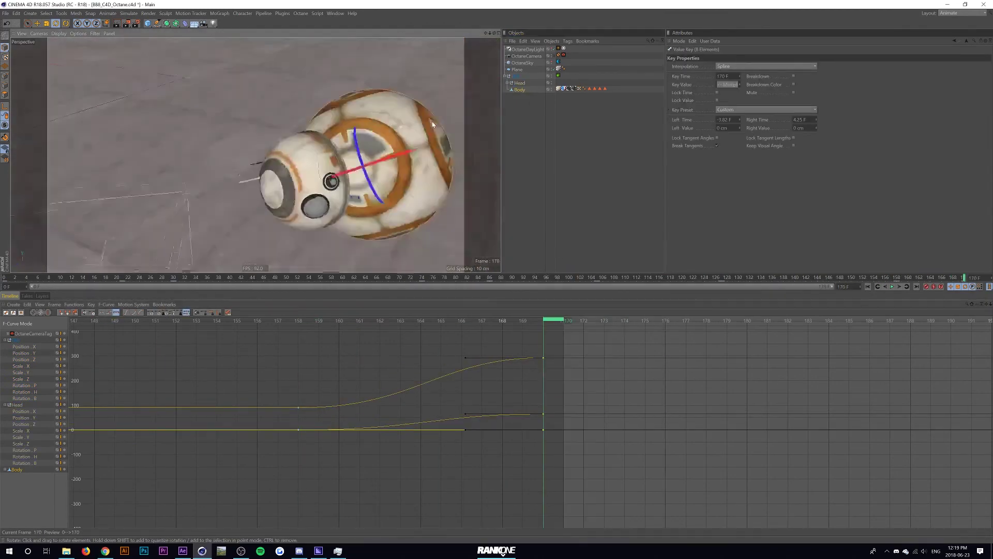
- Save the BB-8 Cinema 4D scene file
{"action": "key", "text": "ctrl+s"}
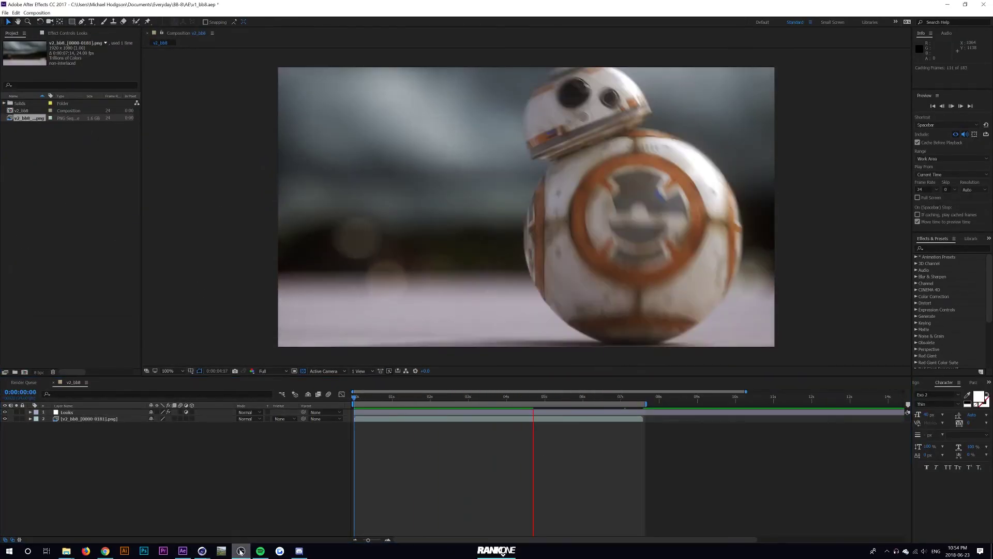
- Bring After Effects forward to preview the v2_bb8 composition
{"action": "left_click", "coordinate": [208, 293]}
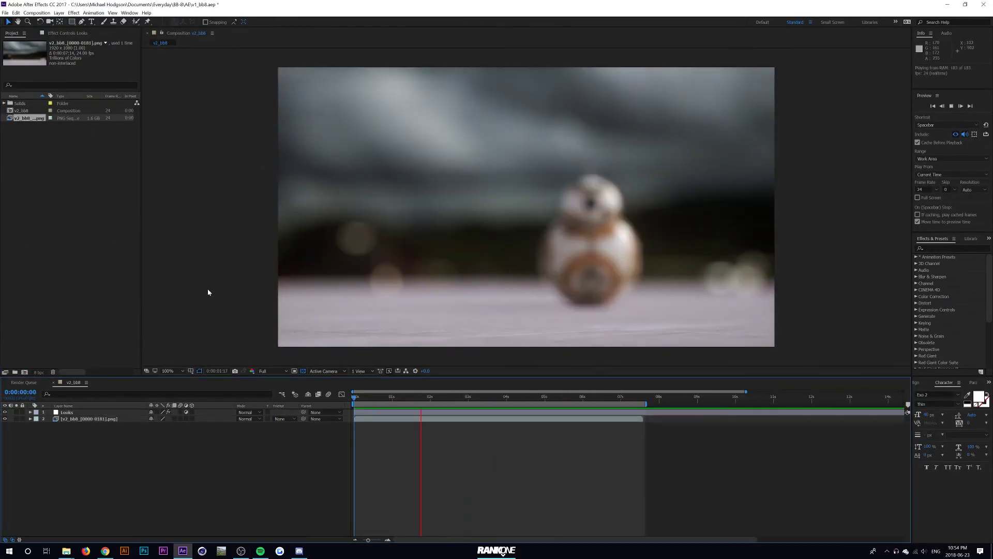